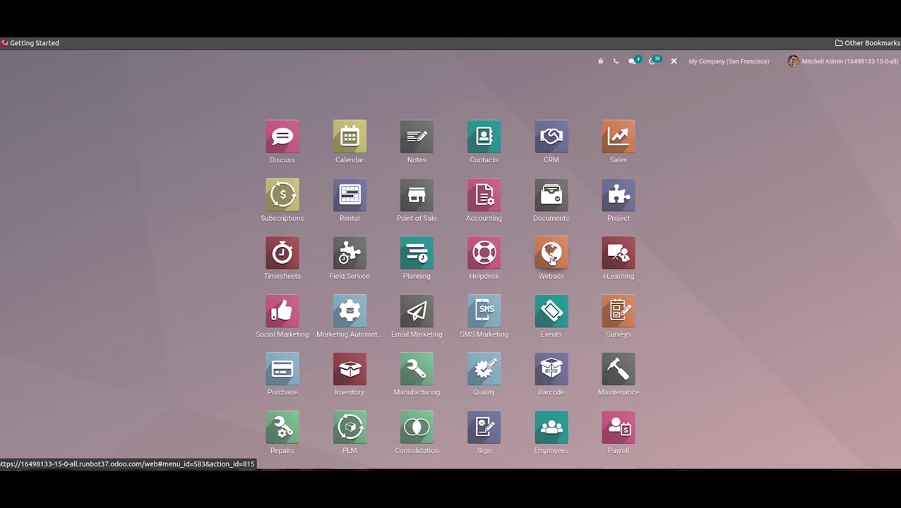
# - Go from the Website app's eCommerce Dashboard to the live Home page
pyautogui.click(551, 260)
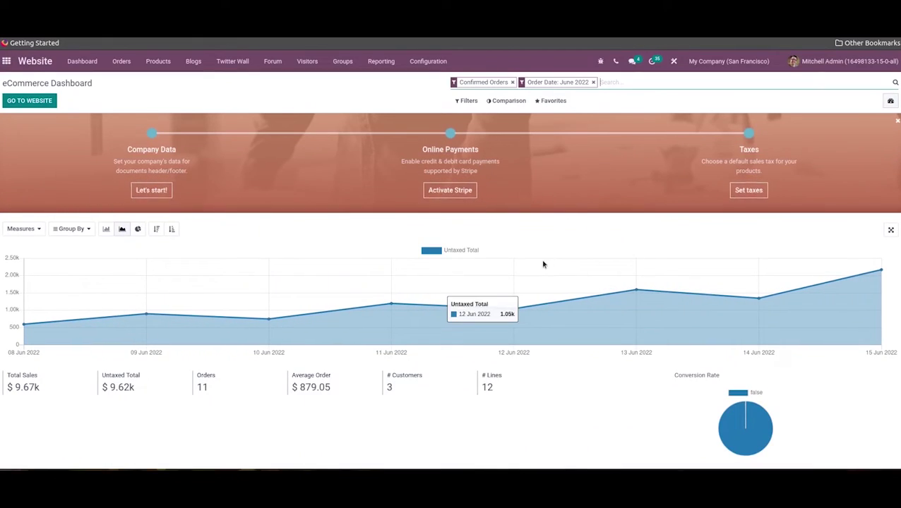
pyautogui.click(29, 101)
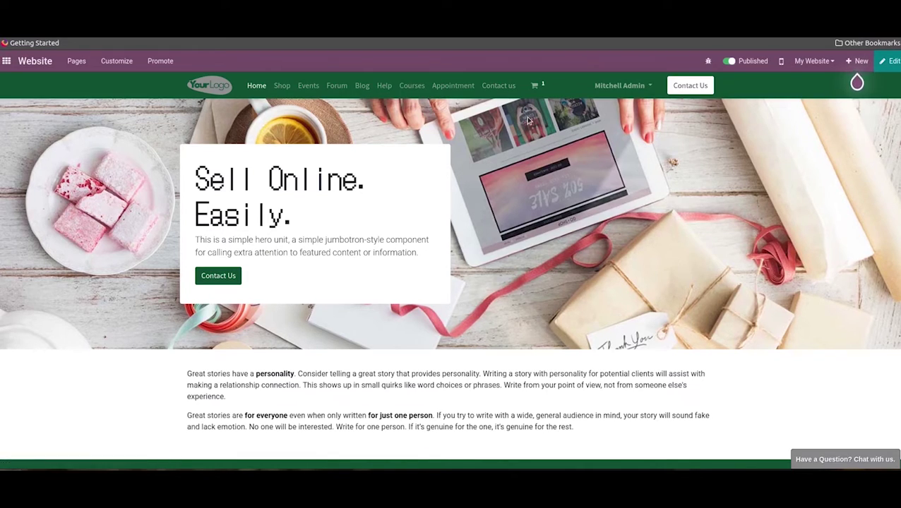
# - Enter the homepage editor and bring the Dynamic Content blocks into view
pyautogui.click(891, 62)
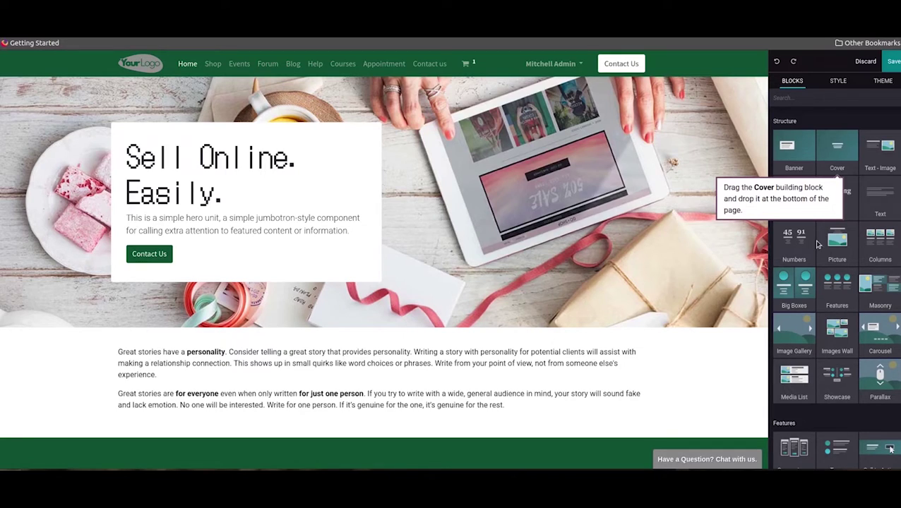
pyautogui.scroll(-1, 812, 357)
pyautogui.scroll(-4, 813, 355)
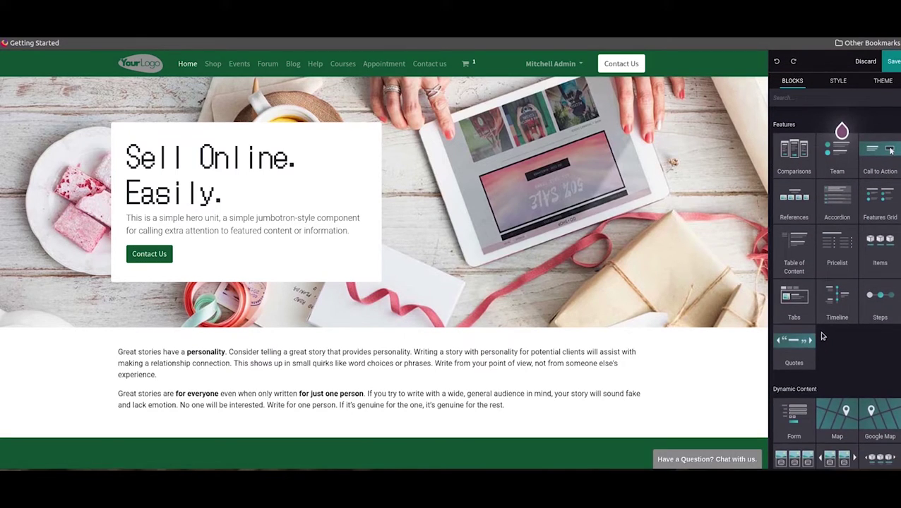
pyautogui.scroll(-3, 820, 335)
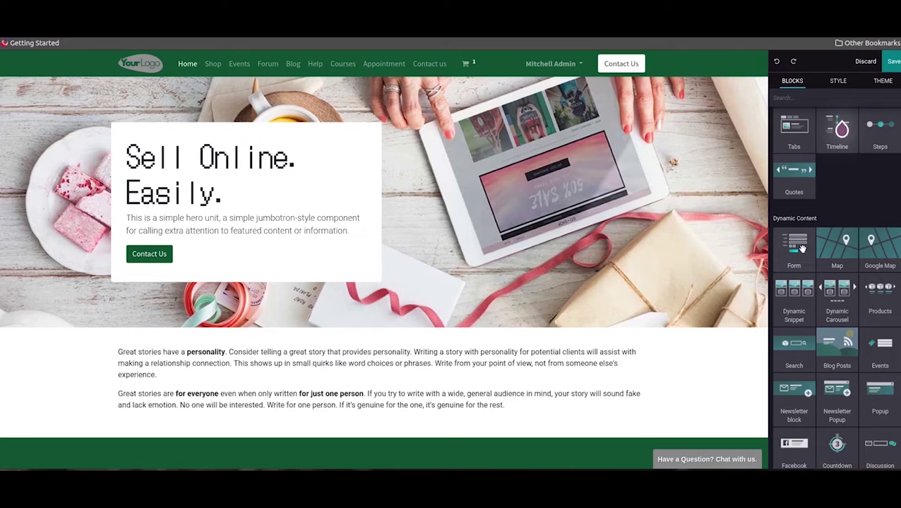
# - Place a Form block above the 'Sell Online. Easily.' hero and select it
pyautogui.moveTo(801, 249); pyautogui.dragTo(481, 180)
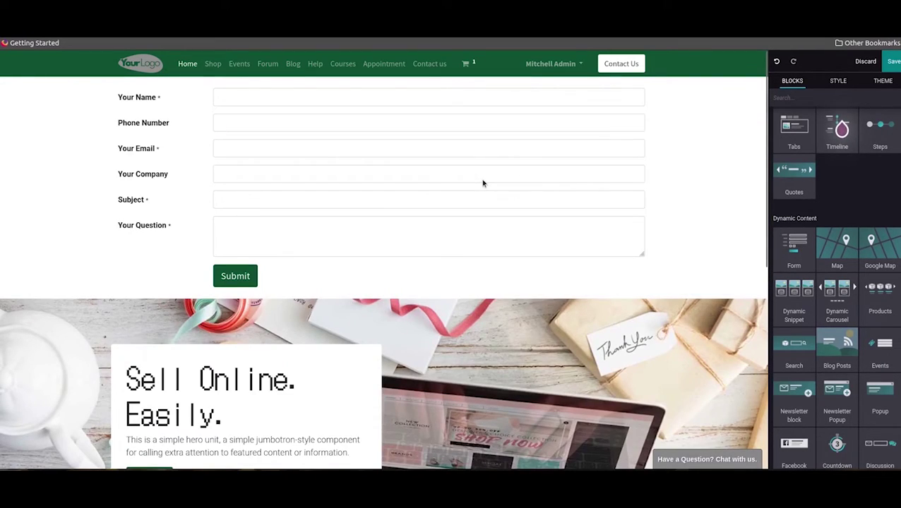
pyautogui.click(676, 219)
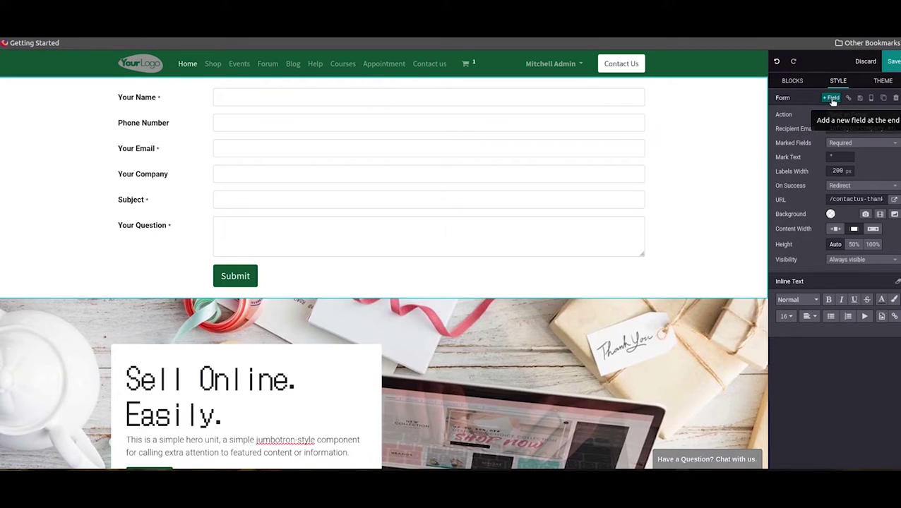
# - Add a field, set the form action to Create a Ticket with Helpdesk Team None, and save
pyautogui.click(832, 98)
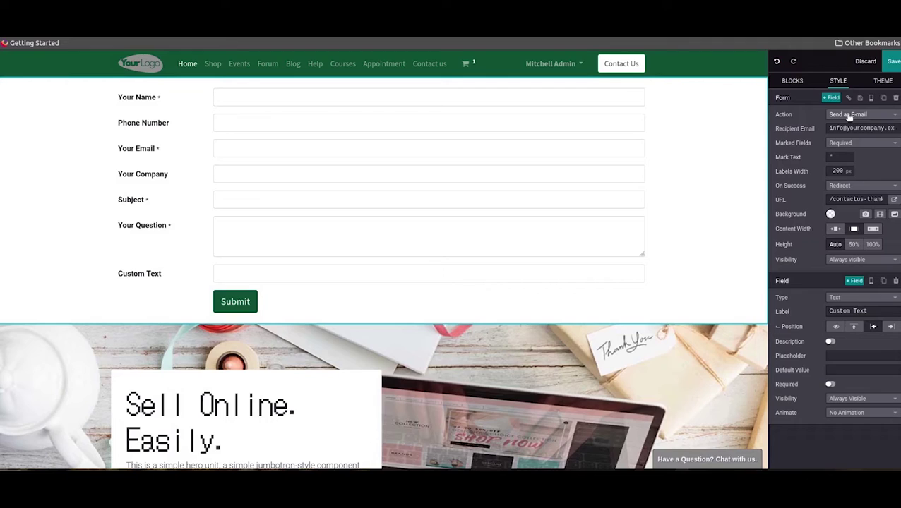
pyautogui.click(849, 117)
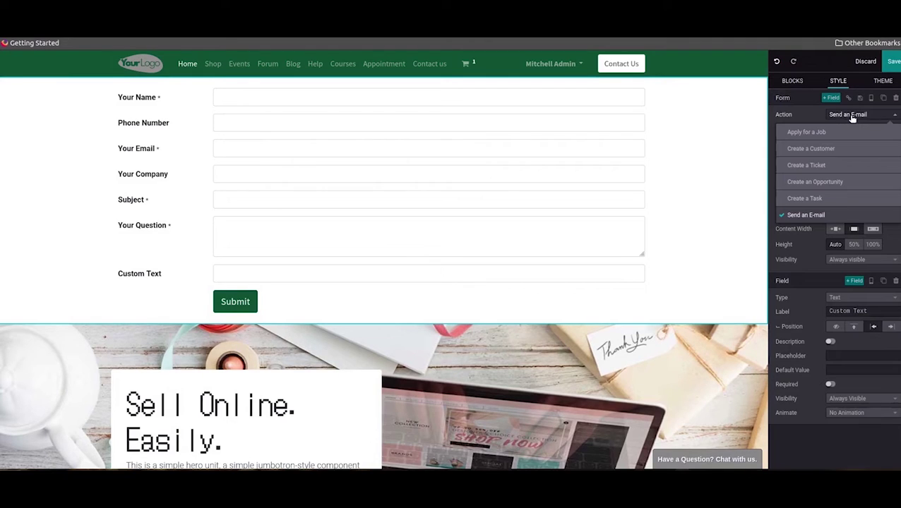
pyautogui.click(849, 166)
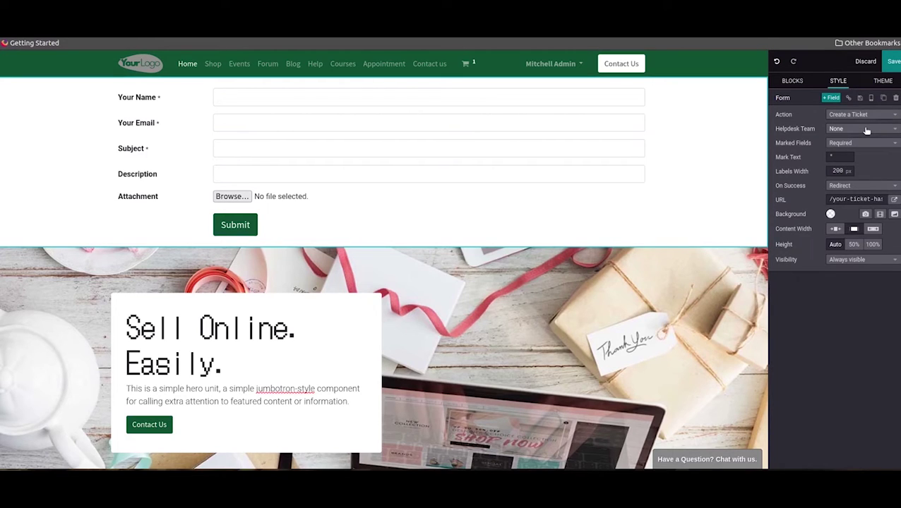
pyautogui.click(867, 130)
pyautogui.click(867, 133)
pyautogui.click(892, 62)
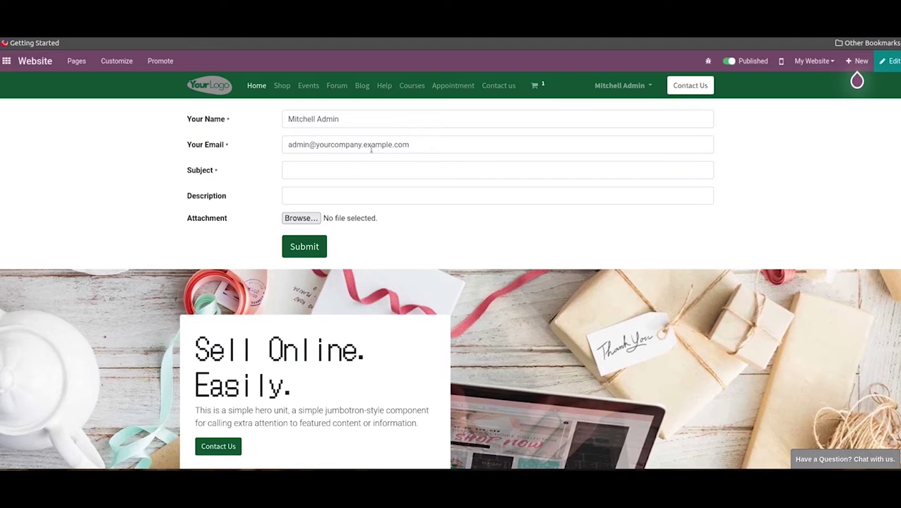
# - Enter subject 'Issue' and description 'Drawer lock isn't working' in the homepage form
pyautogui.click(325, 173)
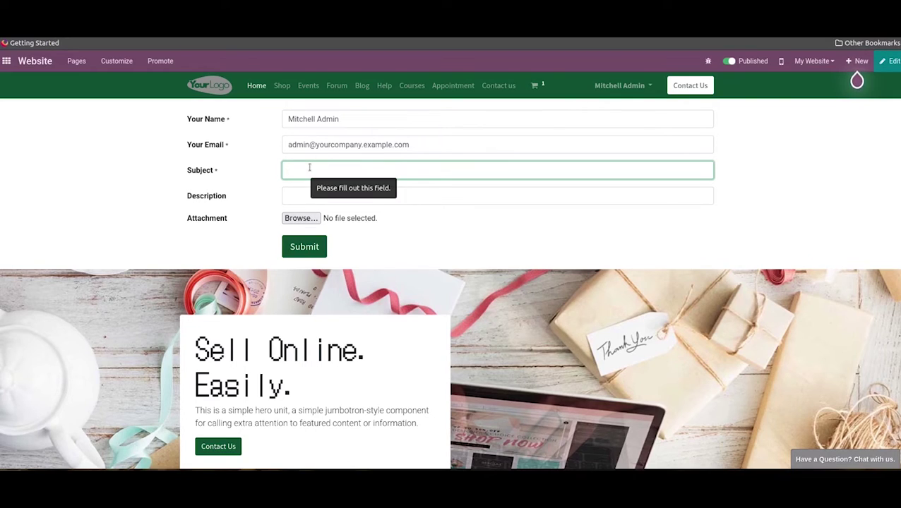
pyautogui.write('I')
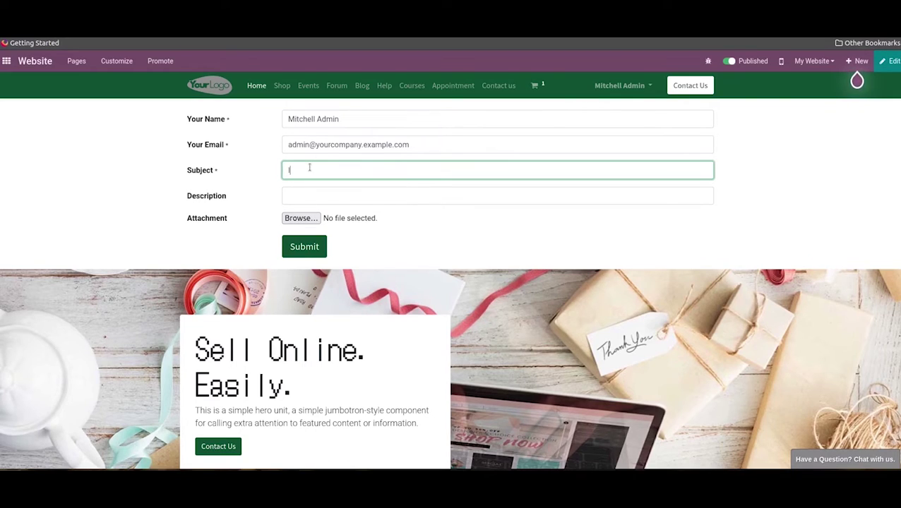
pyautogui.write('ssue')
pyautogui.click(311, 196)
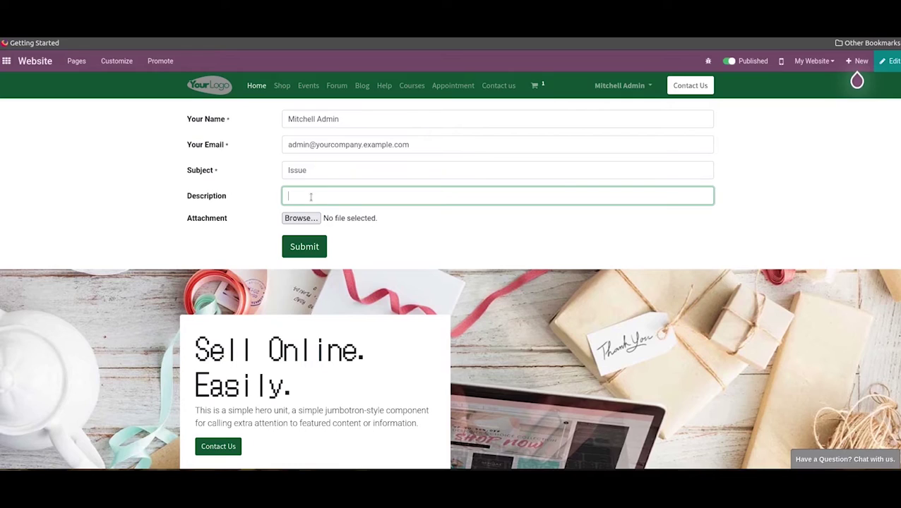
pyautogui.write("Drawer lock isn't working")
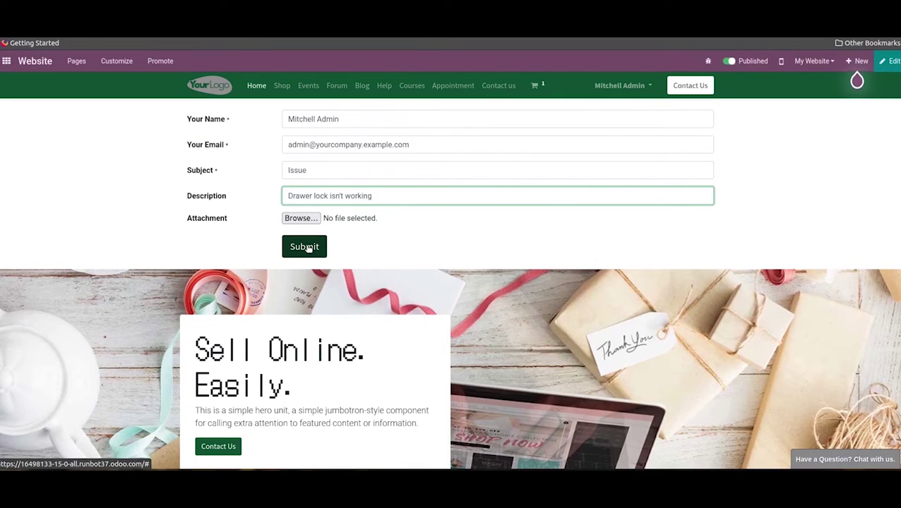
# - Submit the form, confirming ticket #22 was created, and go back to the apps menu
pyautogui.click(308, 247)
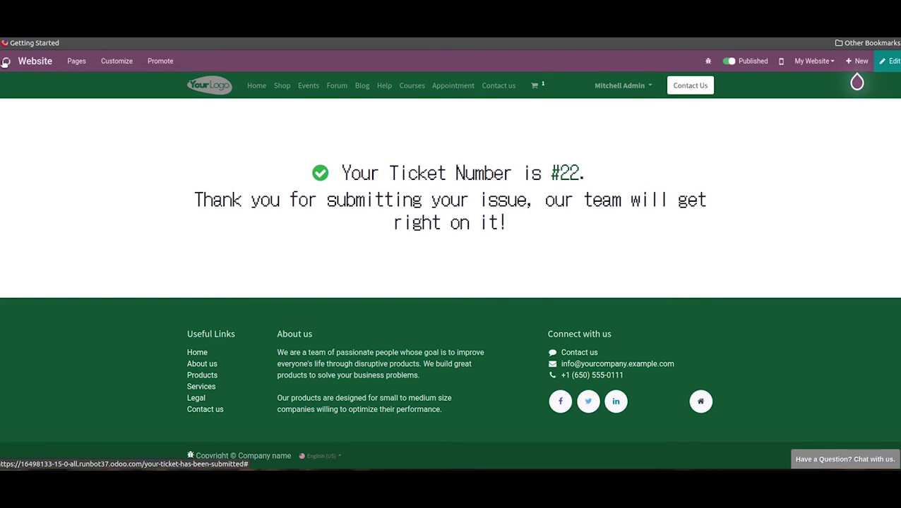
pyautogui.click(6, 63)
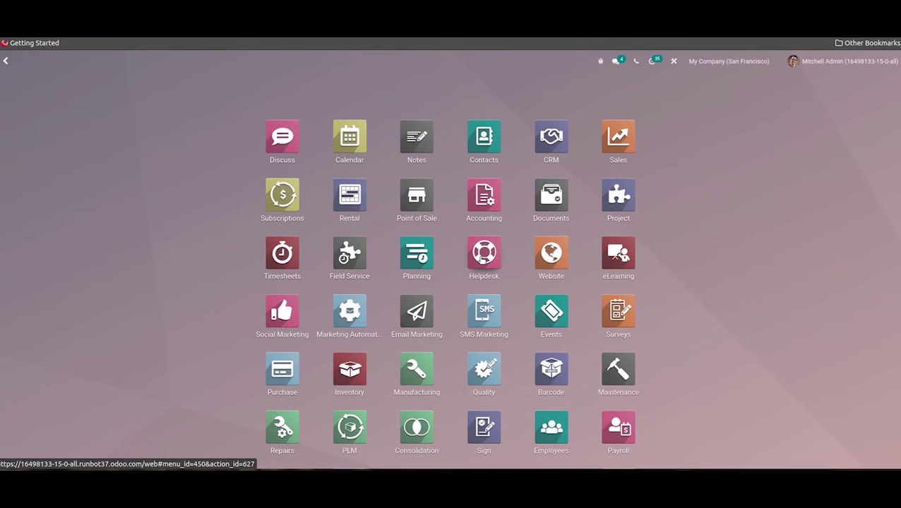
# - Open ticket Issue (#22) from Helpdesk's All Tickets list
pyautogui.click(482, 259)
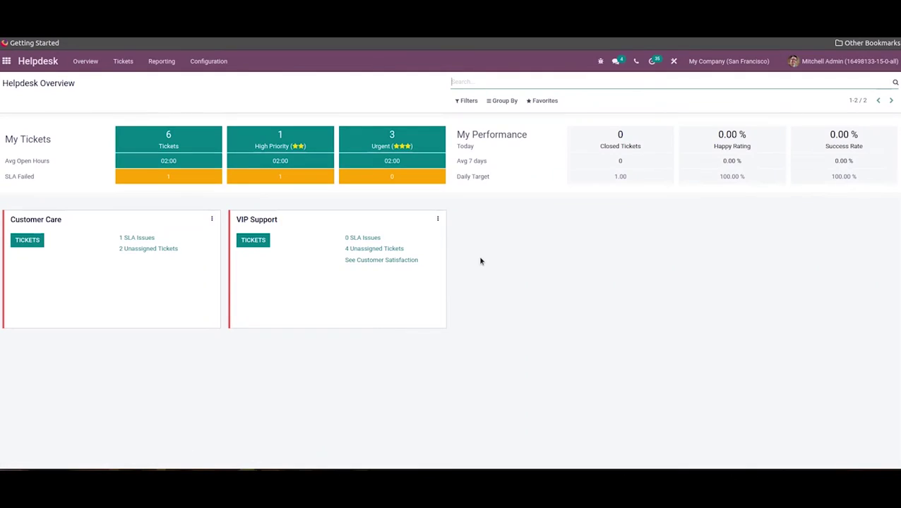
pyautogui.click(123, 60)
pyautogui.click(125, 93)
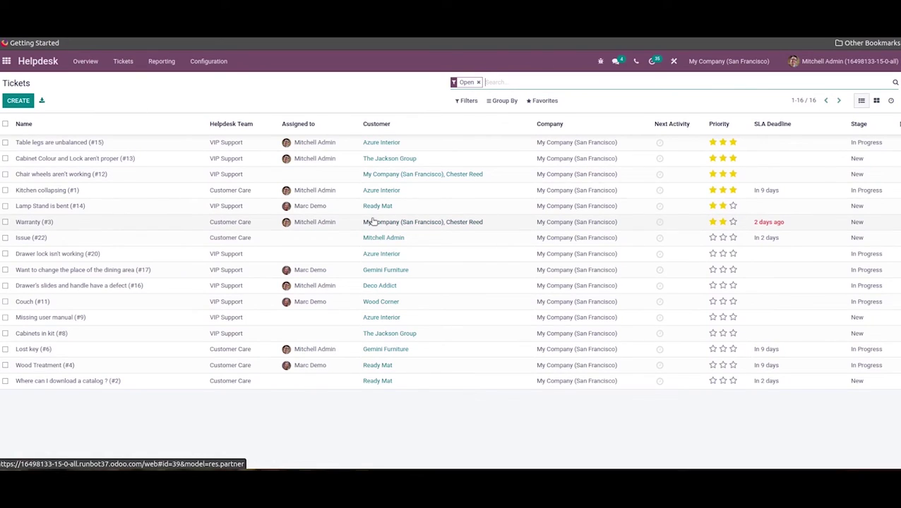
pyautogui.click(332, 240)
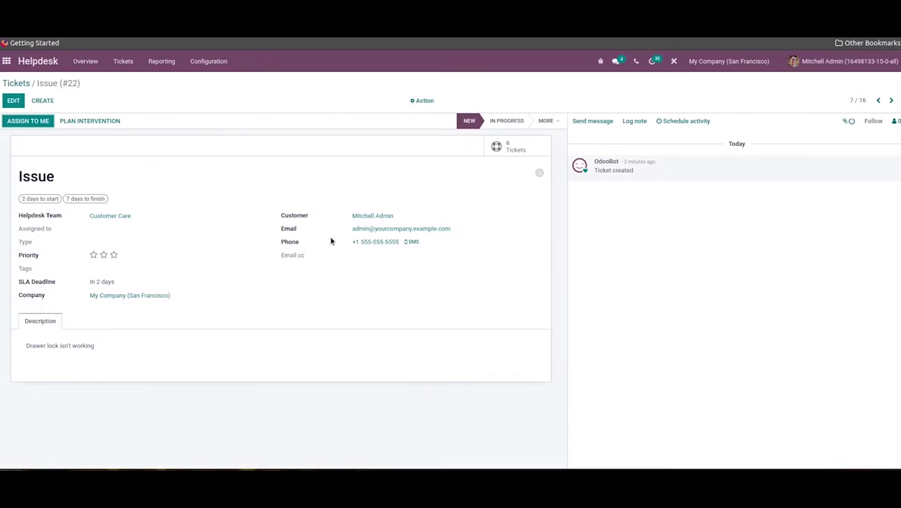